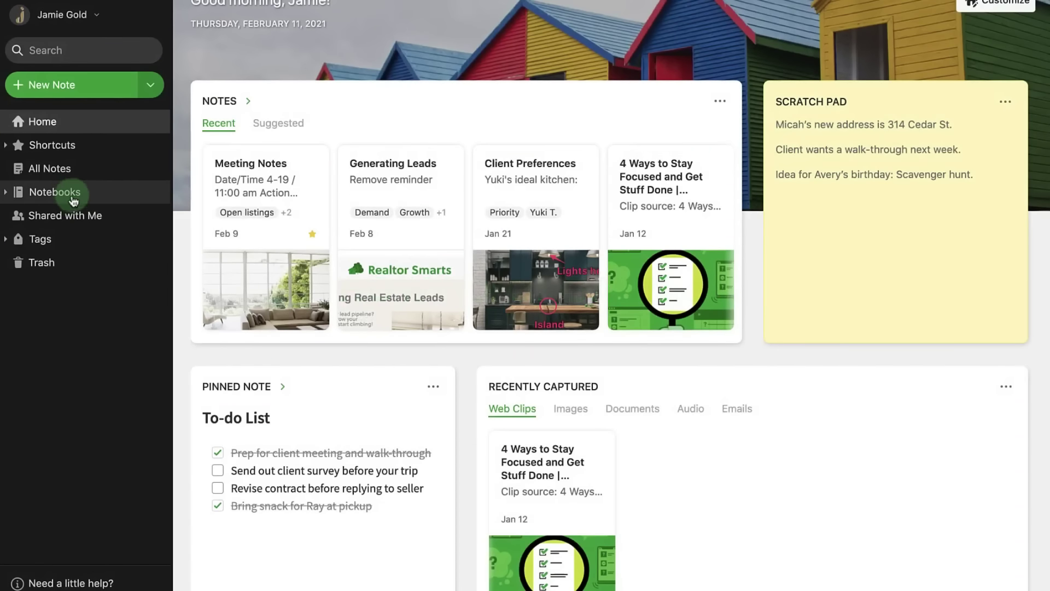
Step: Rename the Thoughts notebook to 'New Ideas!' from the notebook list
{"action": "left_click", "coordinate": [72, 199]}
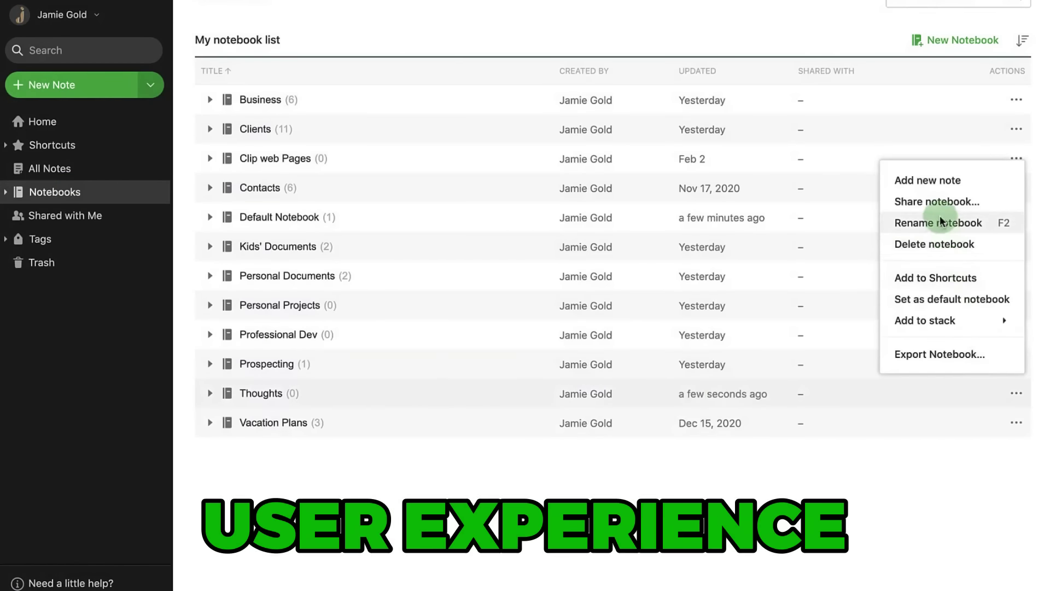
{"action": "left_click", "coordinate": [944, 219]}
{"action": "type", "text": "New Ideas!"}
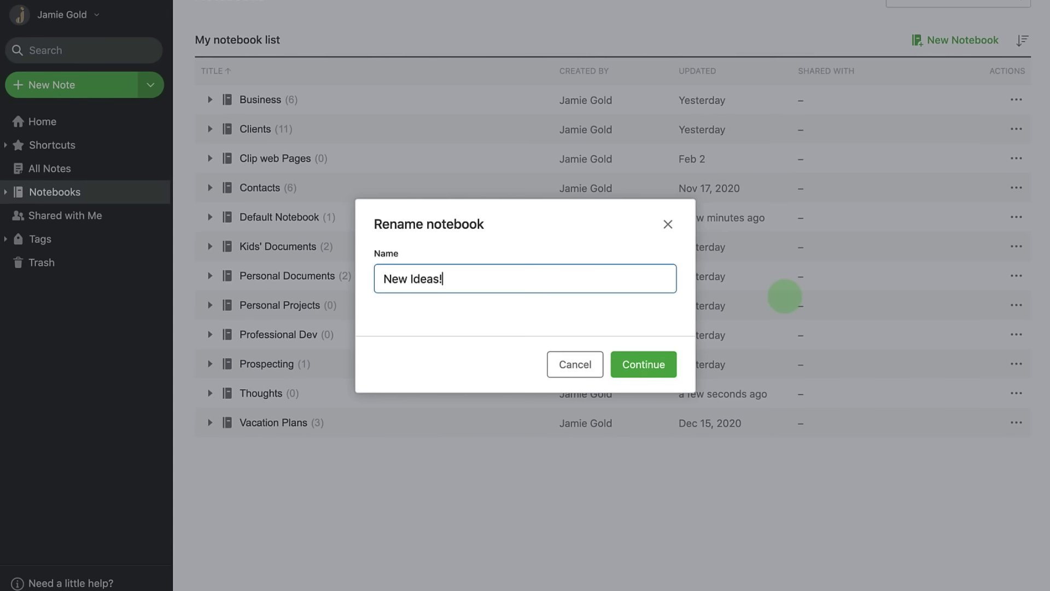
{"action": "left_click", "coordinate": [654, 363]}
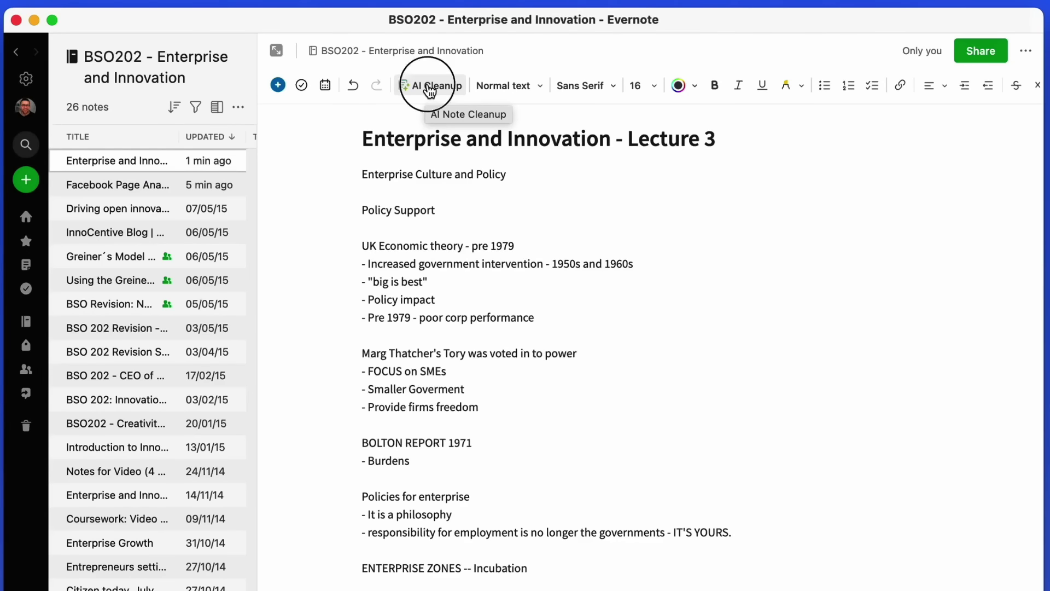
Step: Bring up the AI note cleanup offer on the Business Strategy note
{"action": "left_click", "coordinate": [427, 86]}
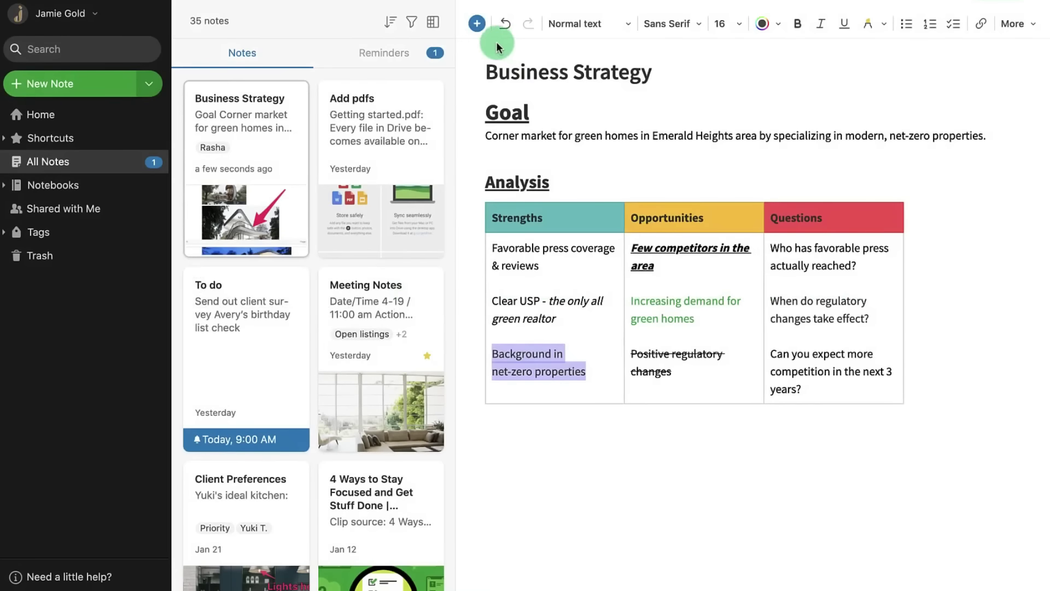
Step: Add a Challenges/Goals table and show All Listings.pdf as a compact attachment
{"action": "left_click", "coordinate": [458, 70]}
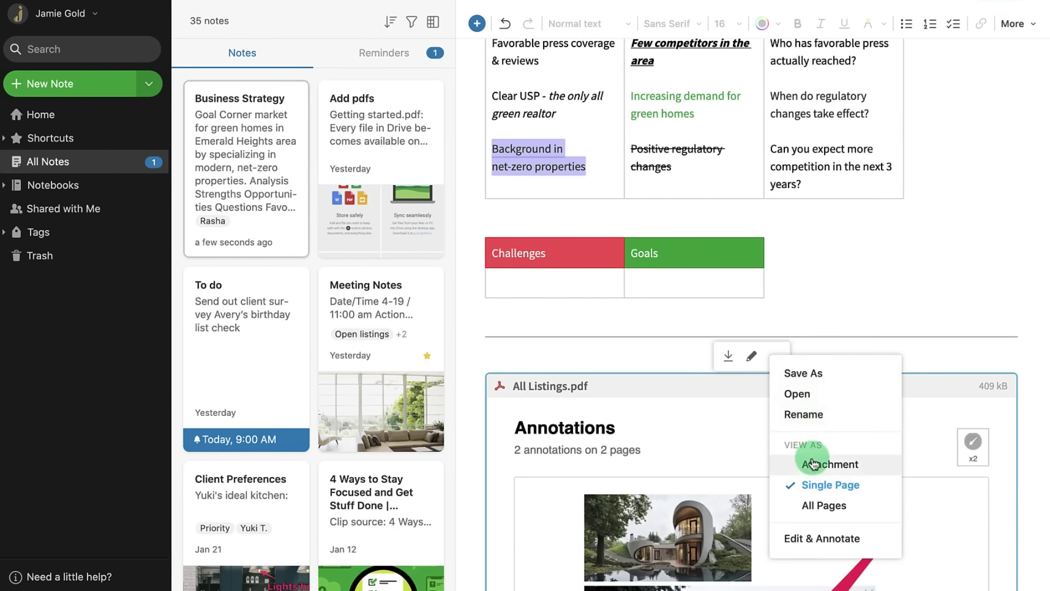
{"action": "left_click", "coordinate": [813, 464]}
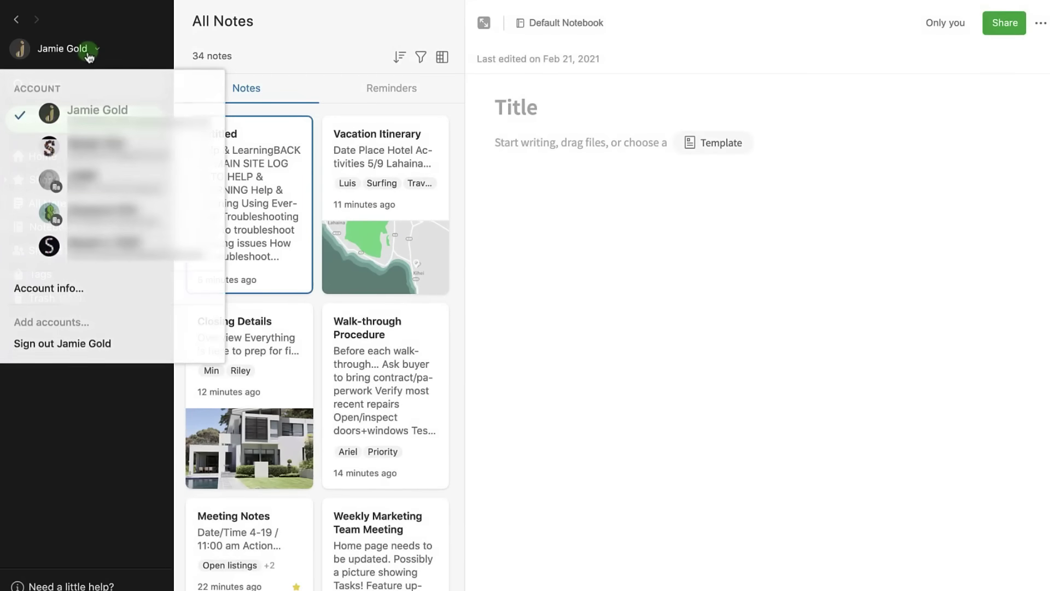
Step: Check the signed-in accounts and bring up sharing for the San Francisco - Conference note
{"action": "left_click", "coordinate": [76, 333]}
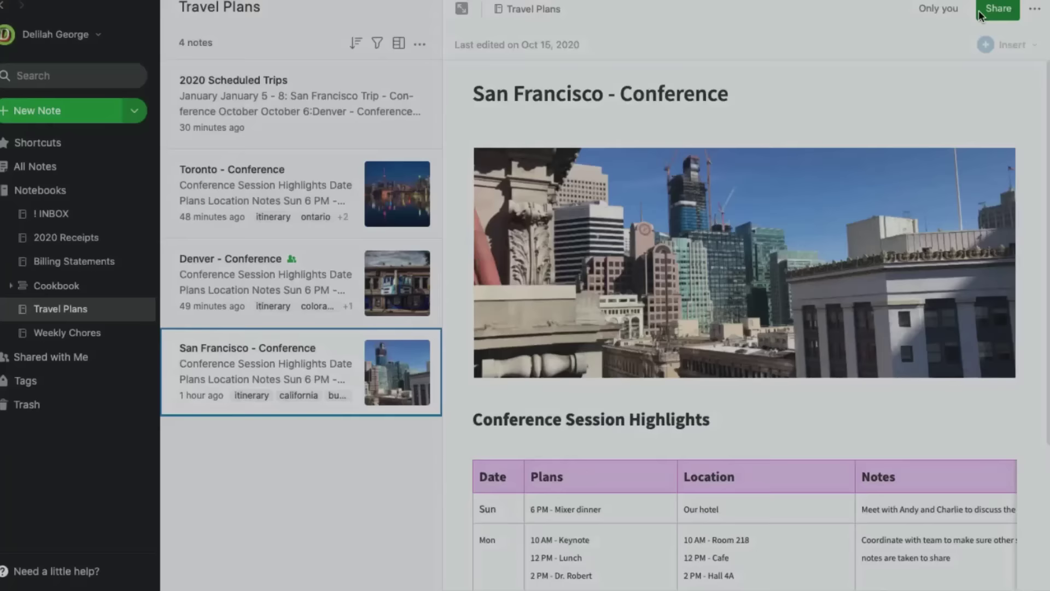
{"action": "left_click", "coordinate": [996, 9]}
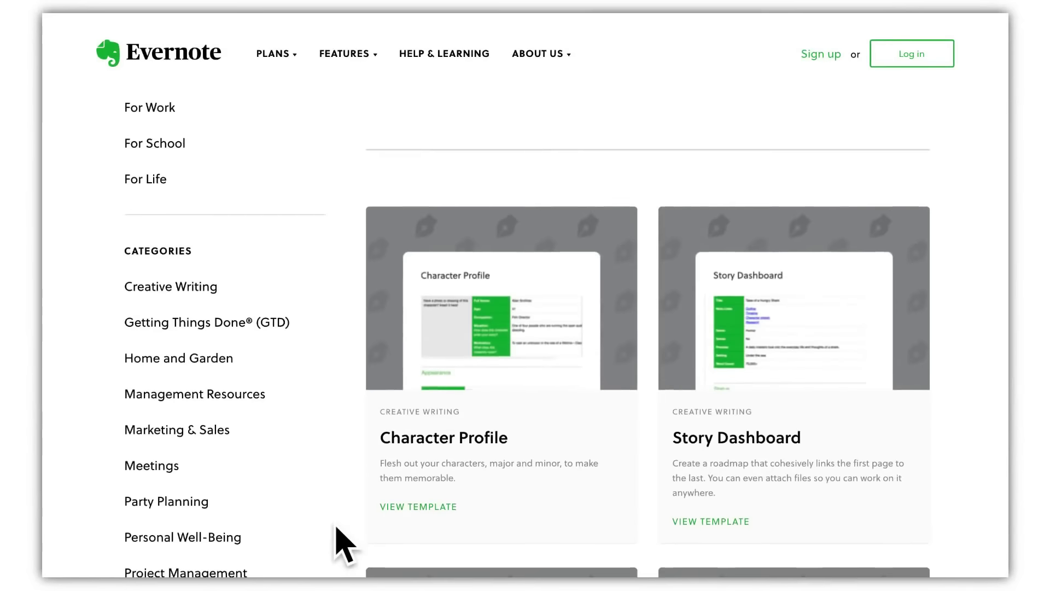
{"action": "scroll", "coordinate": [336, 544], "scroll_direction": "down", "scroll_amount": 2}
{"action": "scroll", "coordinate": [335, 544], "scroll_direction": "down", "scroll_amount": 1}
{"action": "scroll", "coordinate": [336, 545], "scroll_direction": "up", "scroll_amount": 1}
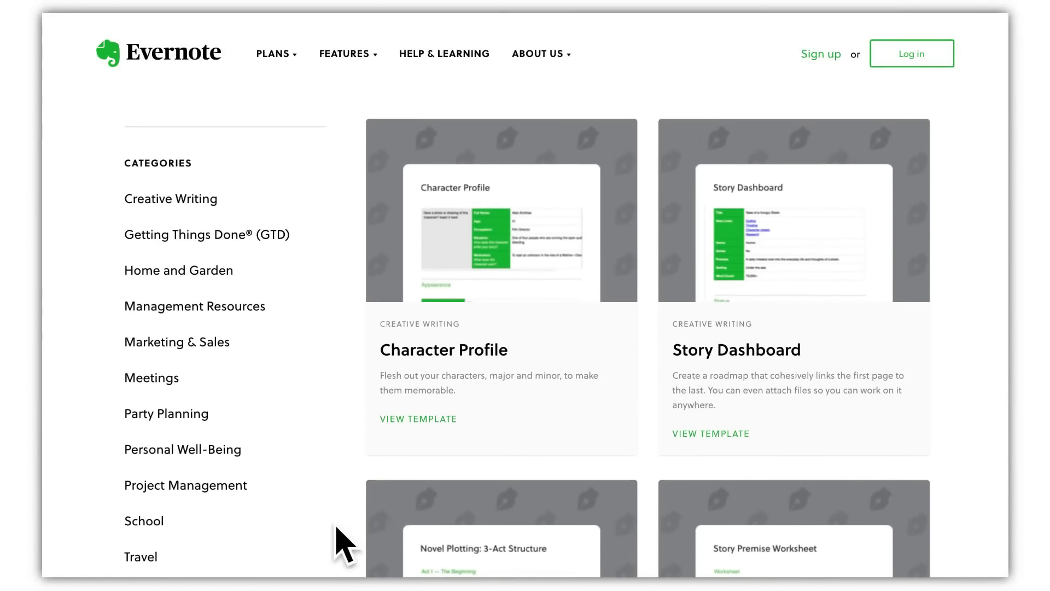
Step: Narrow the gallery to Meetings templates and view the Meeting Agenda template
{"action": "left_click", "coordinate": [171, 377]}
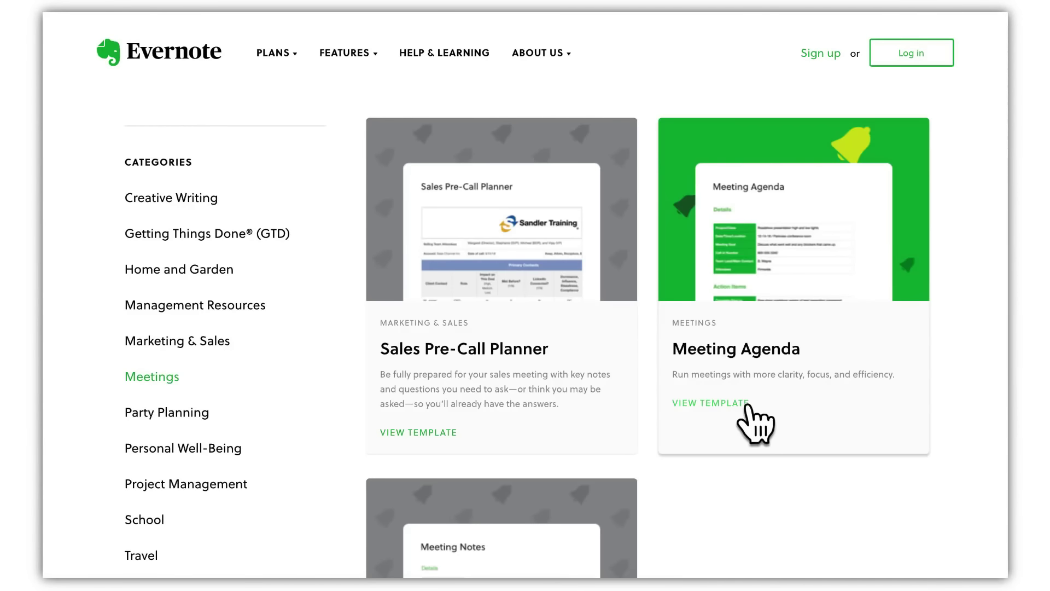
{"action": "left_click", "coordinate": [737, 406]}
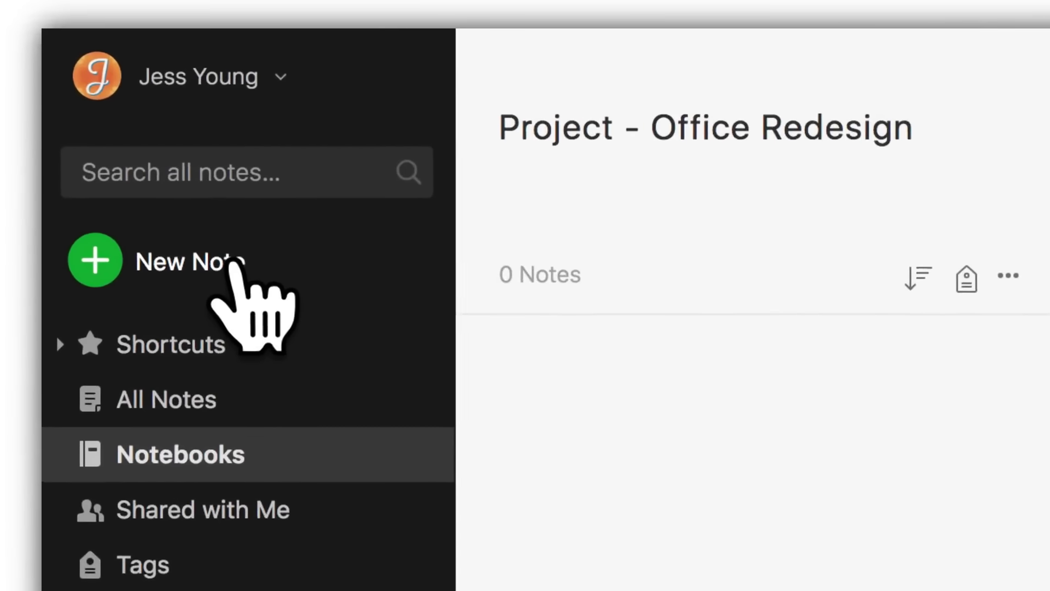
Step: Create a new note filled from the Meeting Agenda template
{"action": "left_click", "coordinate": [238, 248]}
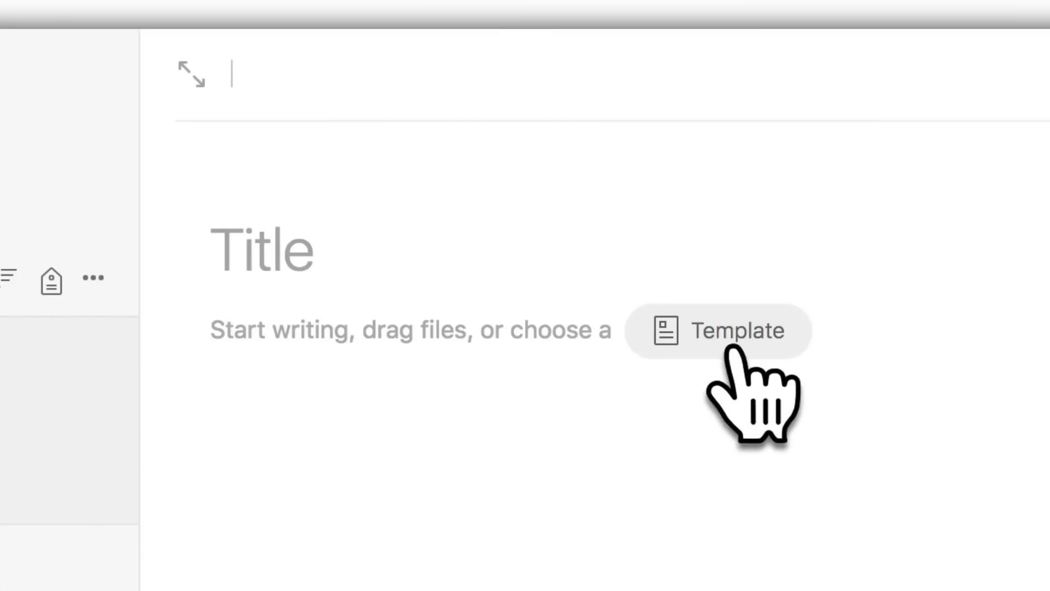
{"action": "left_click", "coordinate": [725, 328]}
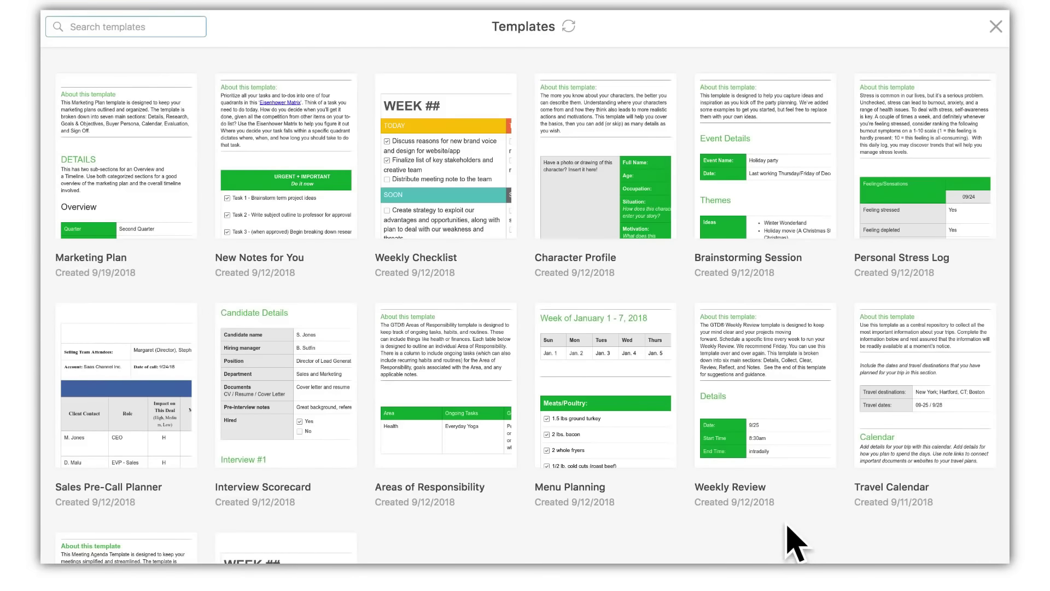
{"action": "scroll", "coordinate": [787, 532], "scroll_direction": "down", "scroll_amount": 3}
{"action": "scroll", "coordinate": [793, 538], "scroll_direction": "down", "scroll_amount": 3}
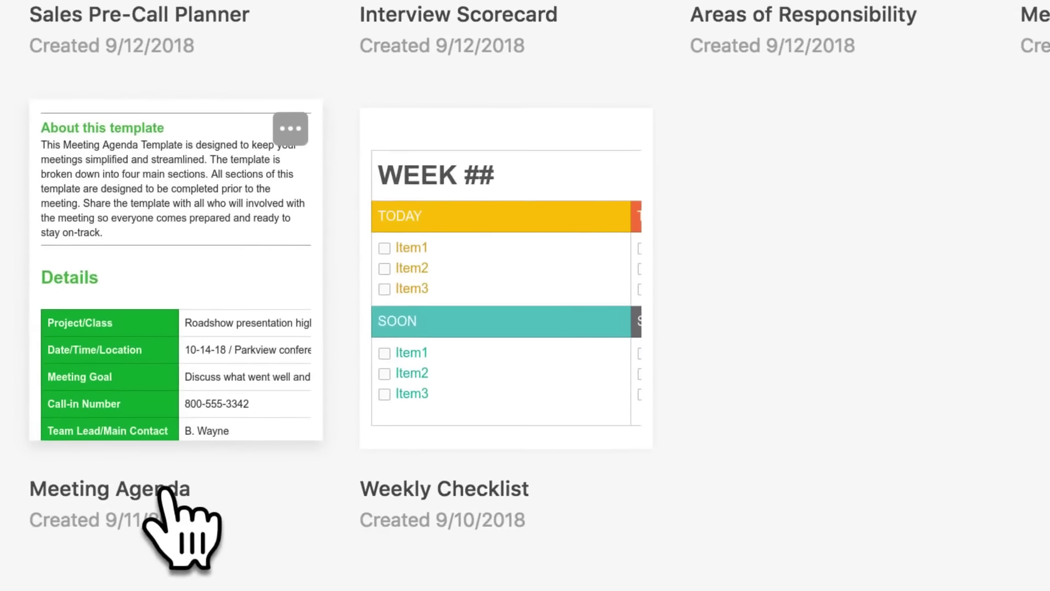
{"action": "left_click", "coordinate": [160, 492]}
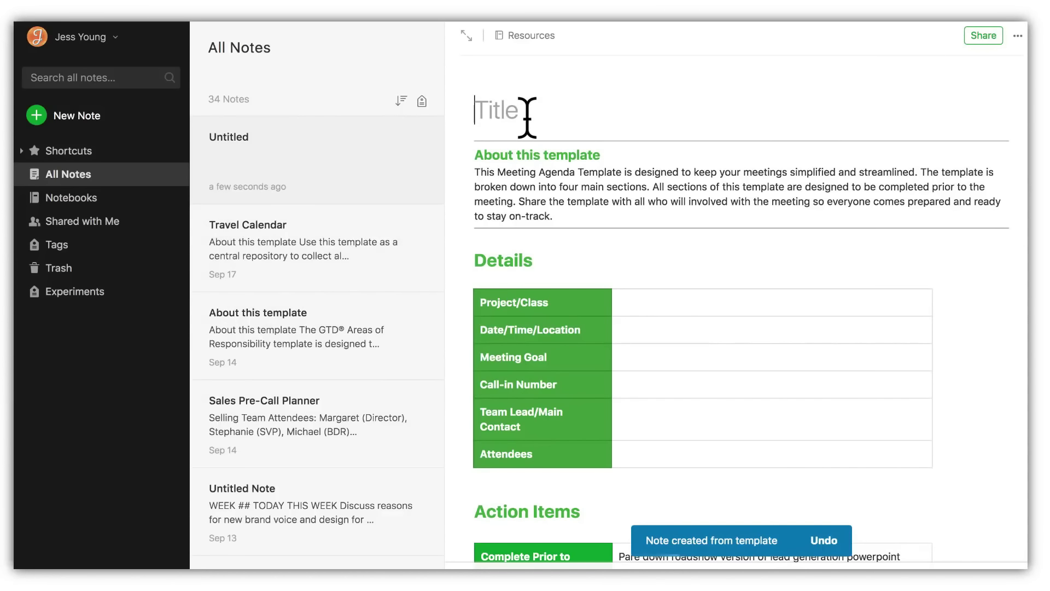
{"action": "type", "text": "Team"}
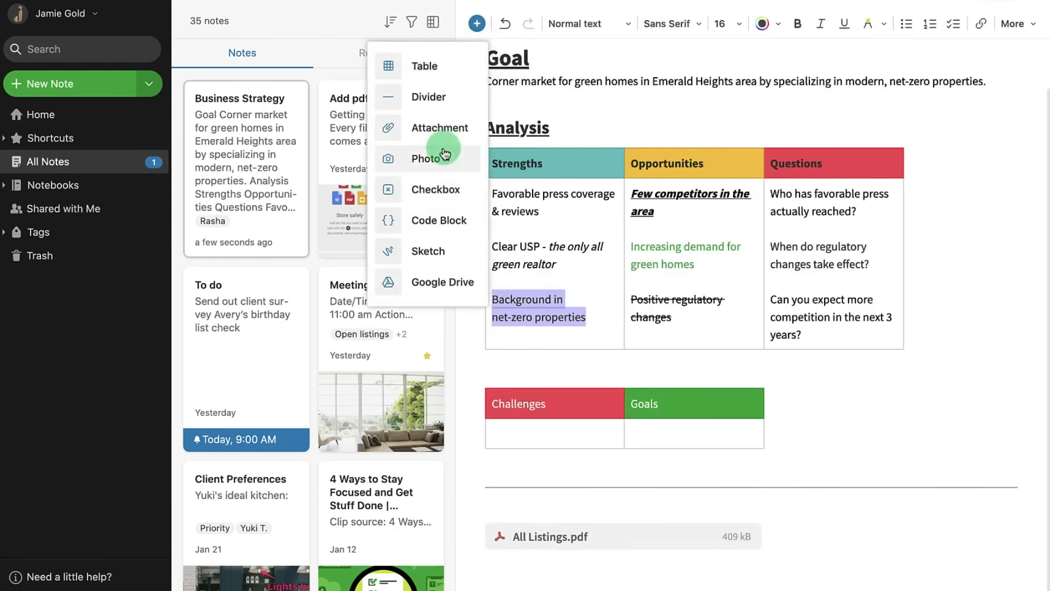
Step: Start inserting a photo into the Business Strategy note
{"action": "left_click", "coordinate": [444, 156]}
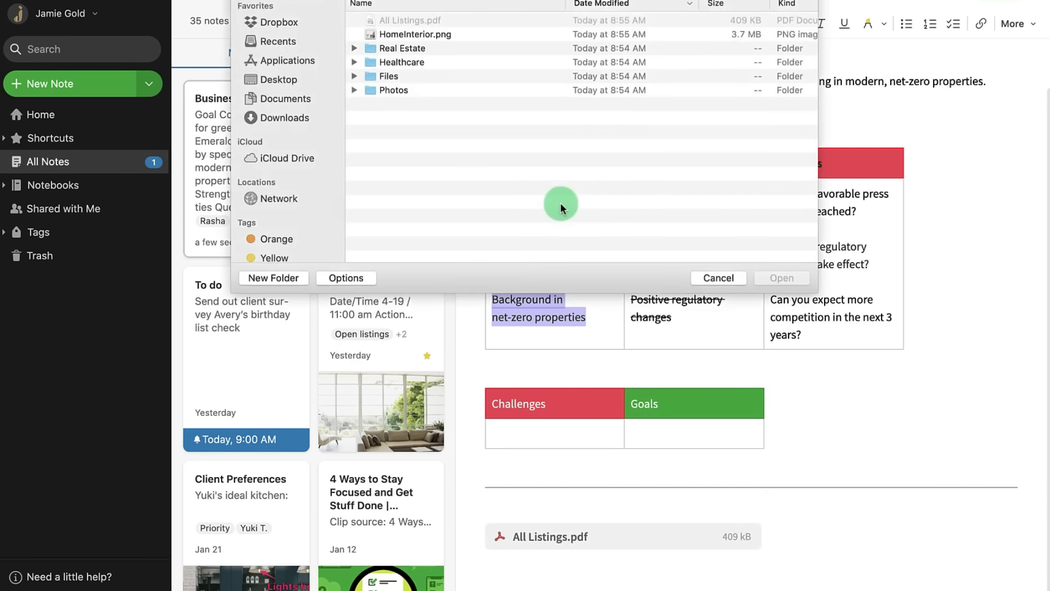